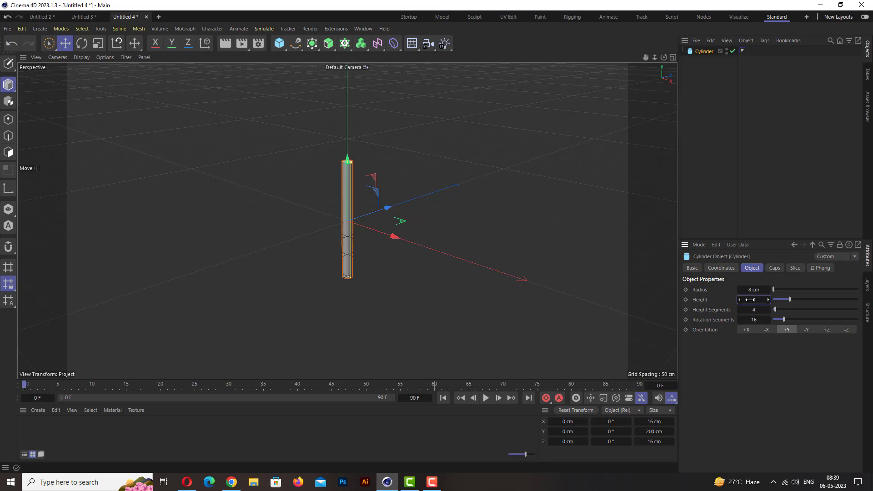
Set the cylinder's height to 300 cm and switch the viewport to a shaded display with wireframe lines.
key("Return")
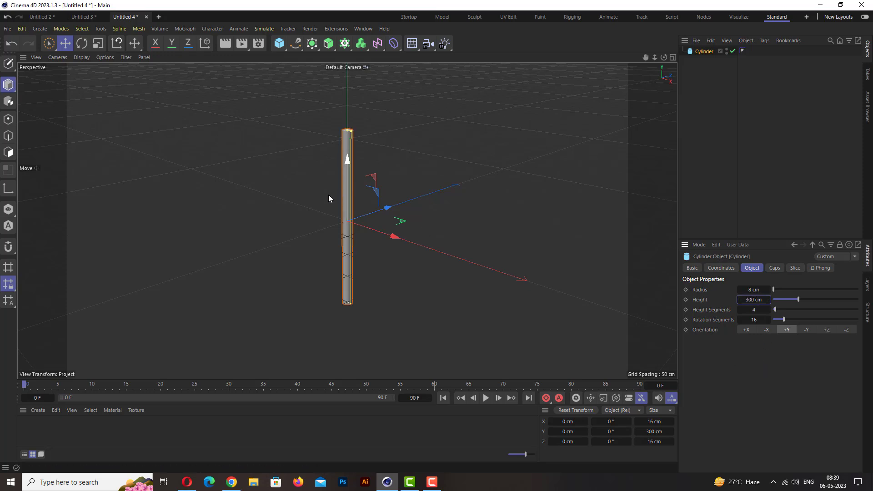
scroll(340, 212, "up", 3)
scroll(351, 182, "up", 5)
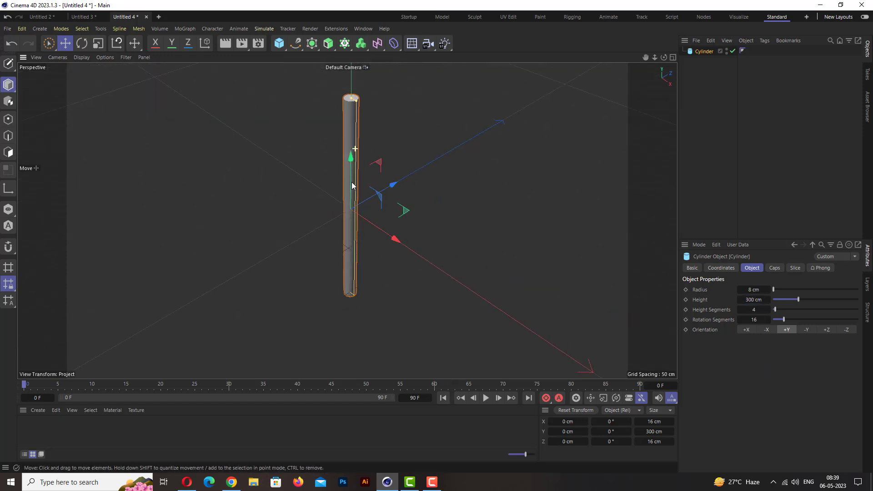
left_click(82, 57)
left_click(100, 99)
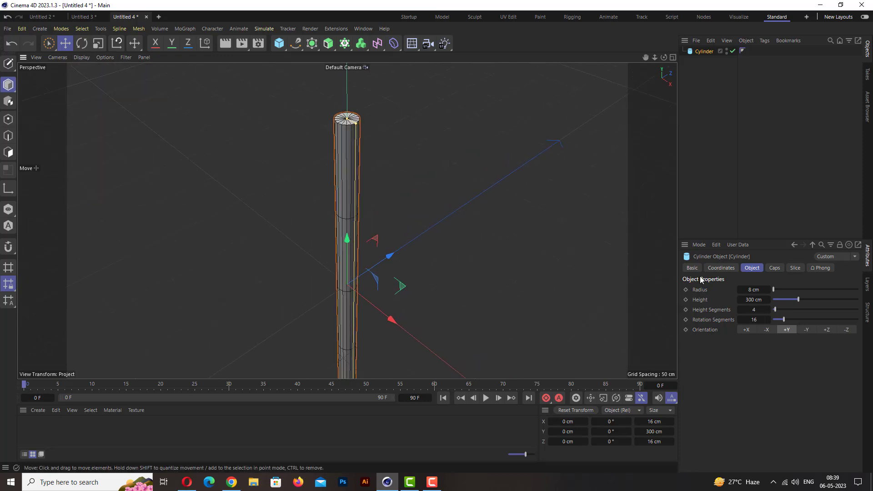
Raise the cylinder's height segments to 199.
mouse_move(756, 309)
left_mouse_down()
mouse_move(833, 310)
mouse_move(720, 313)
mouse_move(770, 311)
left_mouse_up()
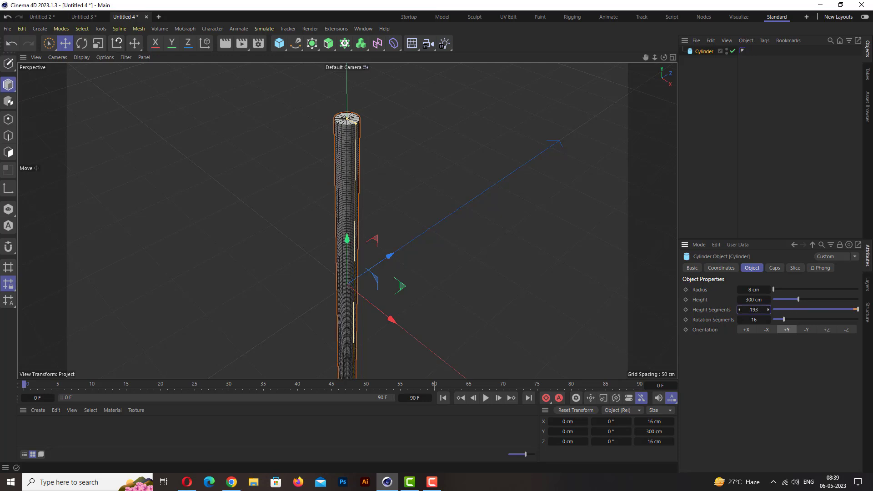
left_click(769, 309)
left_click(768, 310)
left_click(769, 310)
left_click(768, 310)
left_click(769, 310)
left_click(768, 310)
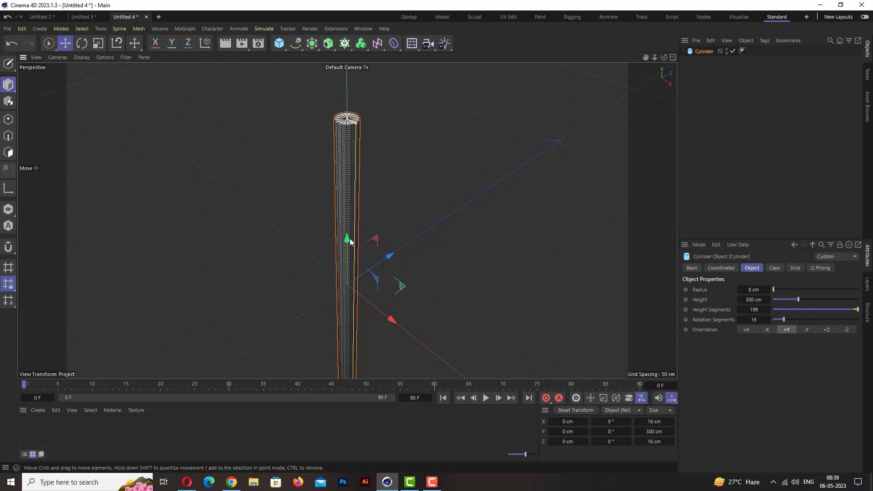
Increase the cylinder's rotation segments to 23.
scroll(351, 159, "up", 3)
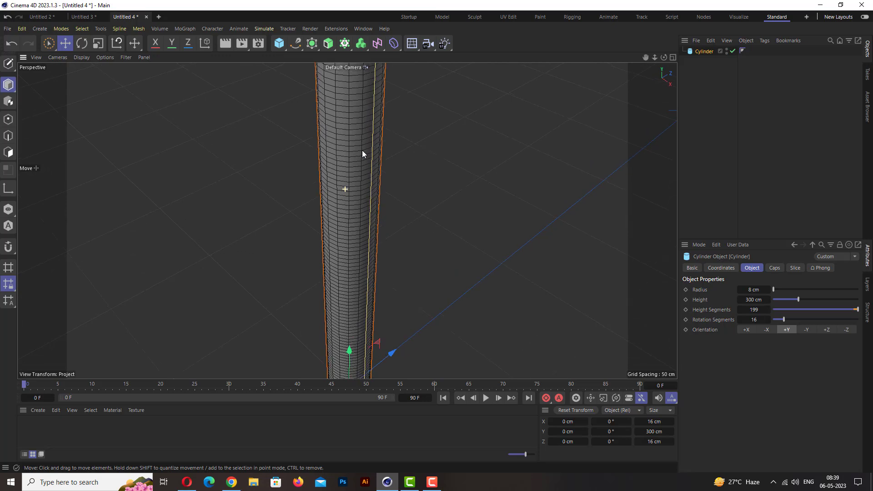
scroll(364, 138, "down", 3)
left_click(768, 320)
left_click(769, 320)
left_click(768, 319)
left_click(768, 320)
left_click(769, 319)
left_click(768, 320)
left_click(768, 320)
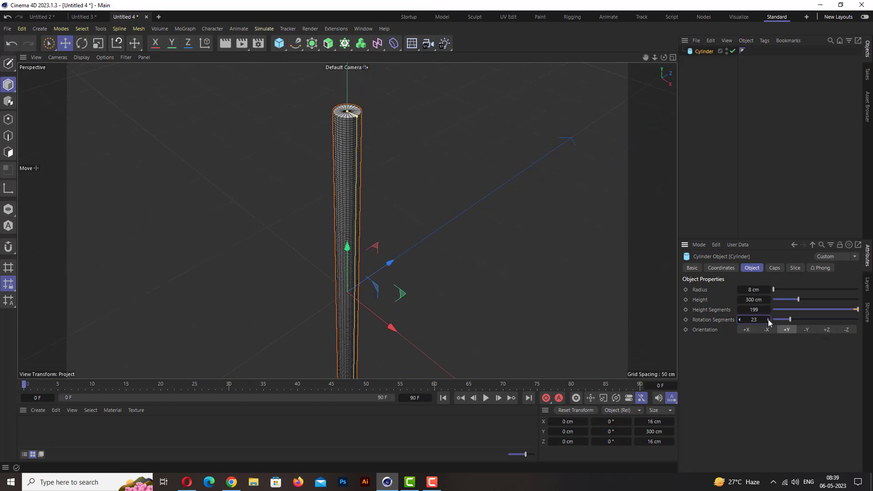
Add a MoGraph Cloner and make the cylinder its child.
scroll(359, 154, "down", 4)
left_click_drag(361, 197, 363, 188, "alt")
left_click(184, 29)
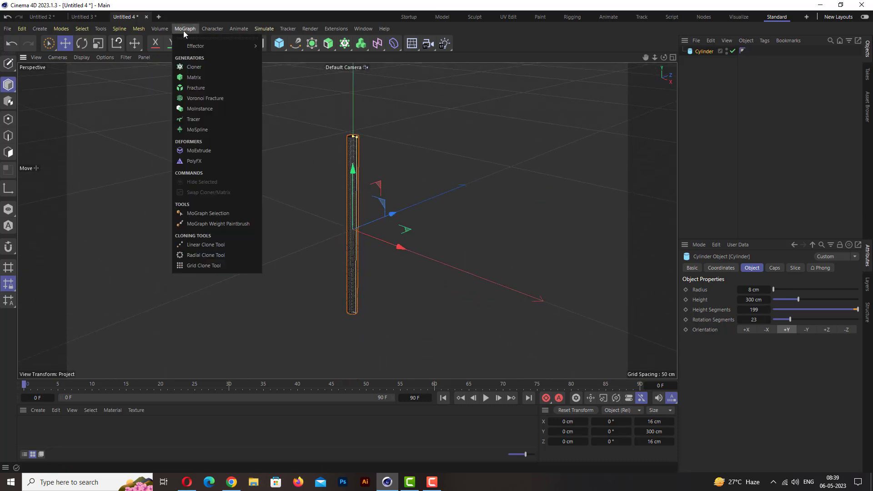
left_click(197, 66)
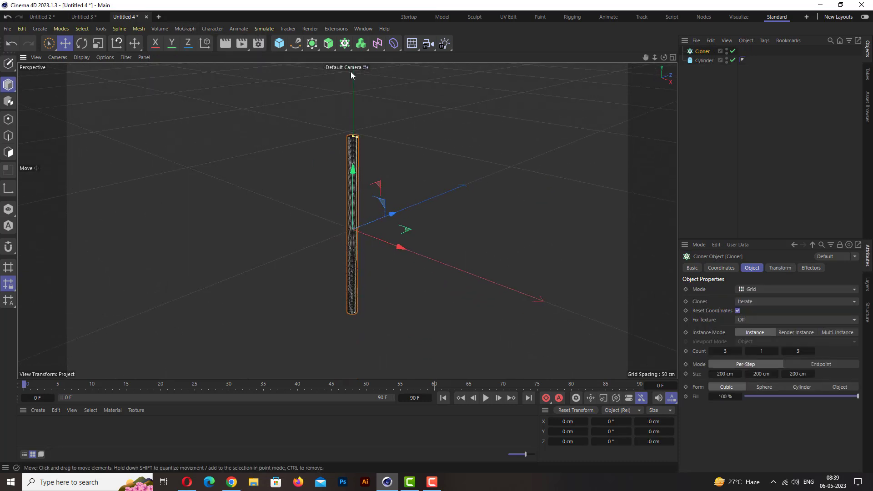
left_click_drag(701, 54, 700, 50)
left_click(699, 51)
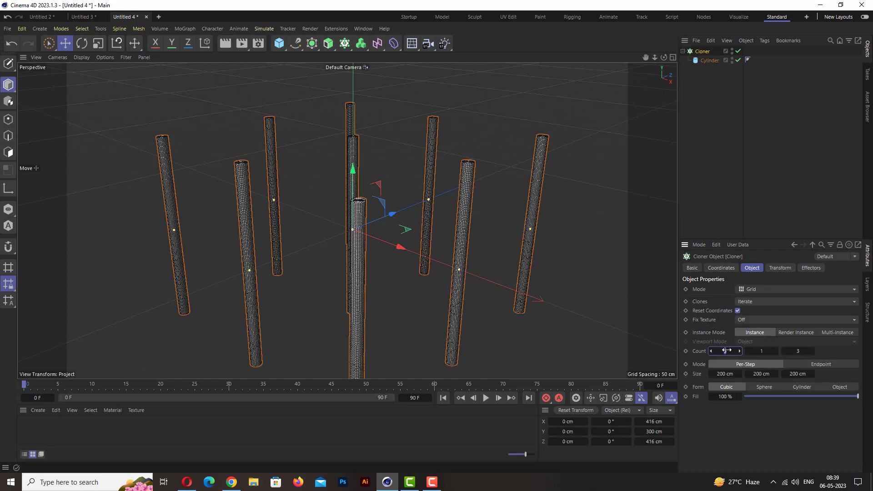
Set the Cloner's grid count to 2 × 1 × 2 and its X and Z per-step size to 15 cm.
left_click(799, 352)
key("Return")
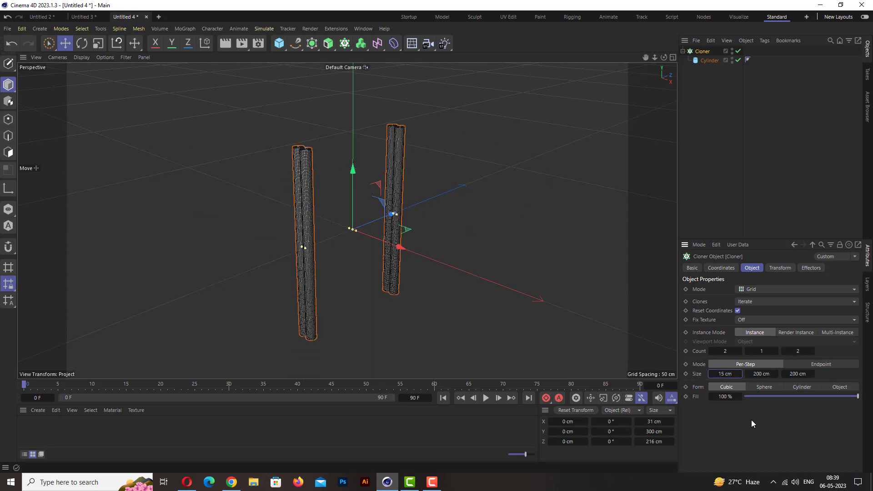
left_click(799, 374)
type("15")
key("Return")
left_click_drag(356, 166, 346, 207, "alt")
scroll(355, 123, "up", 3)
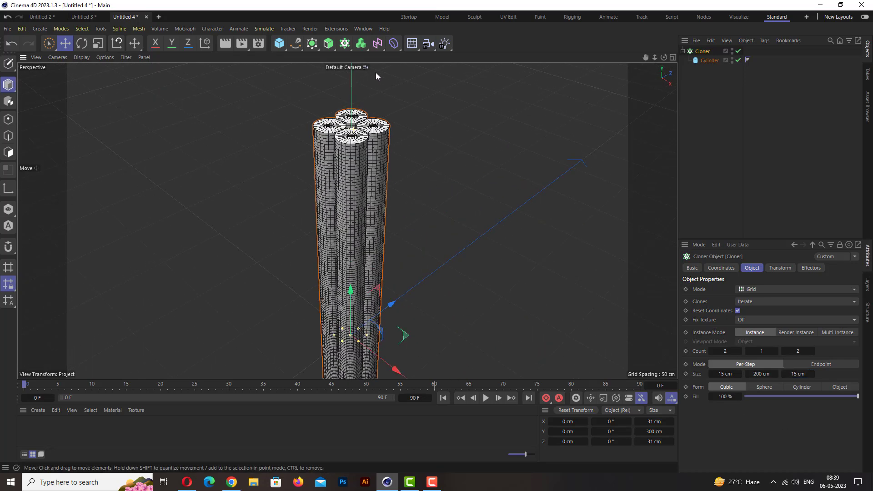
mouse_move(359, 136)
left_mouse_down("alt")
mouse_move(367, 195)
mouse_move(367, 168)
mouse_move(351, 223)
left_mouse_up("alt")
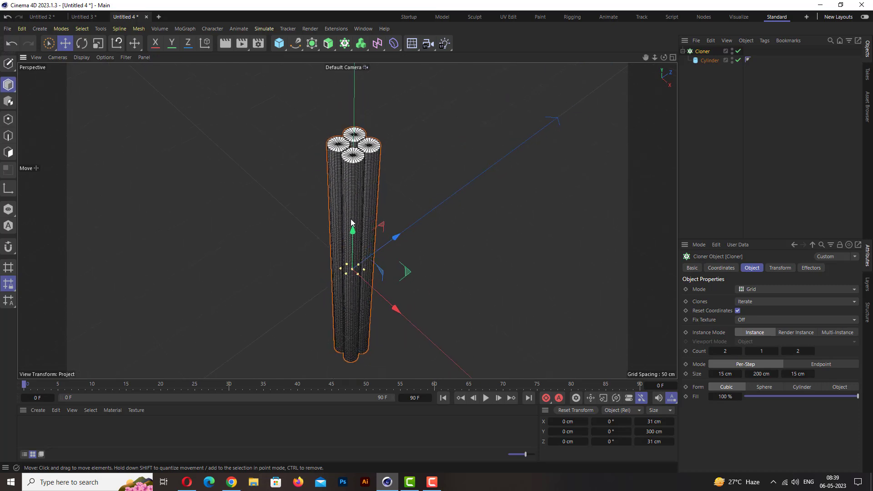
Add a Twist deformer and group it with the Cloner and cylinder under one null.
left_click(394, 43)
left_click(429, 74)
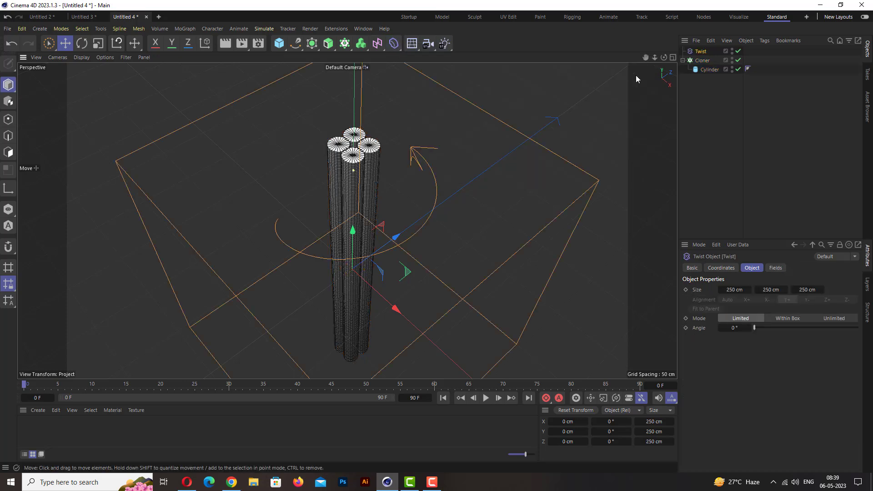
left_click_drag(695, 84, 706, 50)
right_click(705, 50)
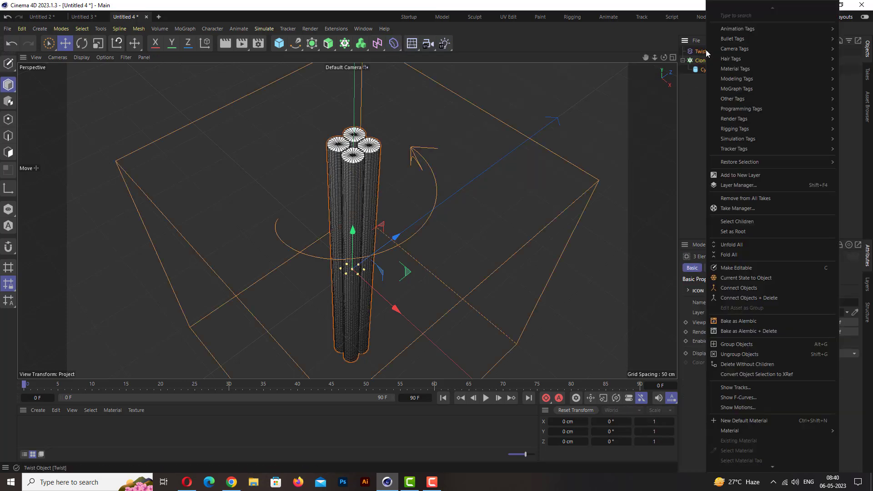
left_click(744, 347)
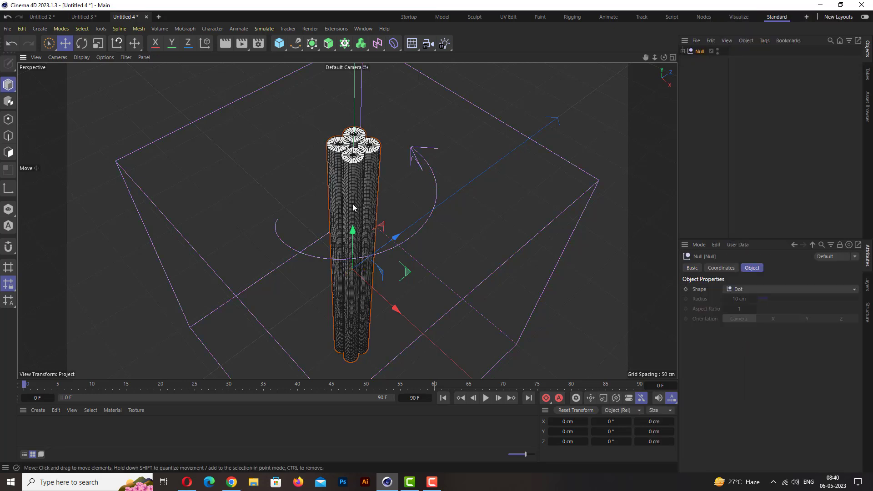
Fit the Twist deformer's box around the four cylinders with a size of 37 × 304 × 38 cm, using the four-view layout.
left_click(673, 57)
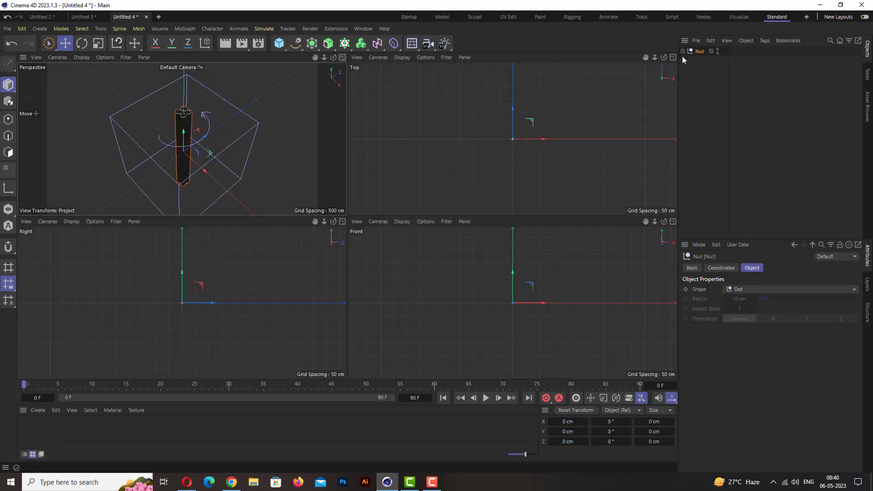
left_click(683, 51)
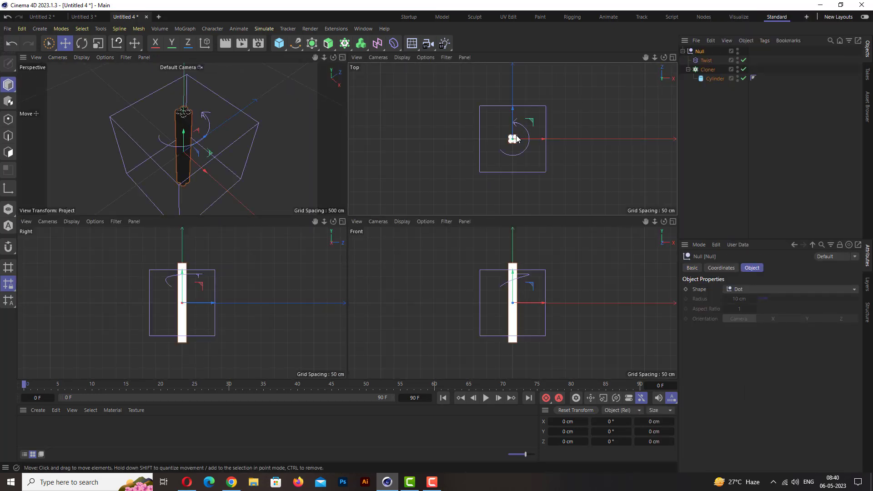
left_click(706, 60)
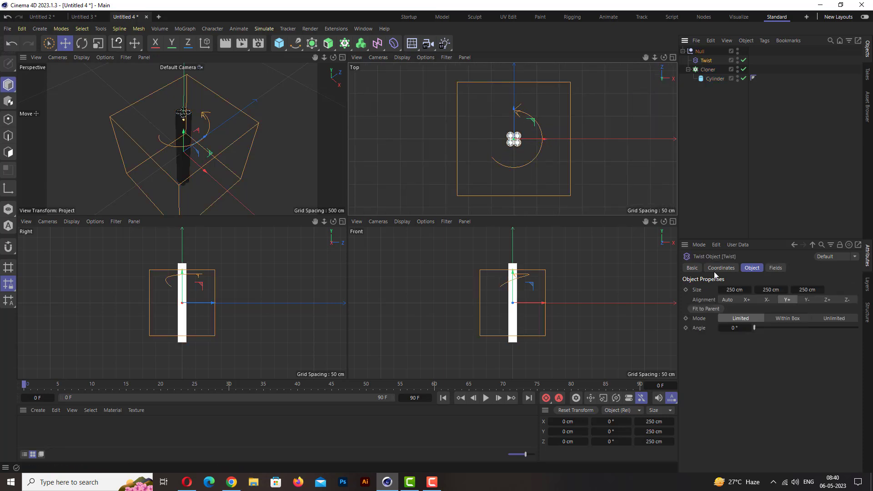
left_click_drag(733, 291, 632, 290)
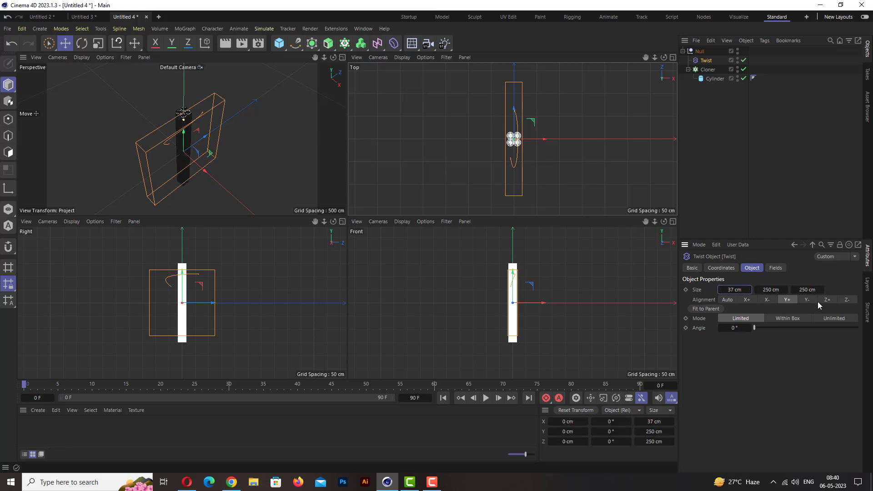
left_click_drag(813, 289, 716, 290)
scroll(506, 282, "up", 3)
left_click_drag(770, 290, 794, 290)
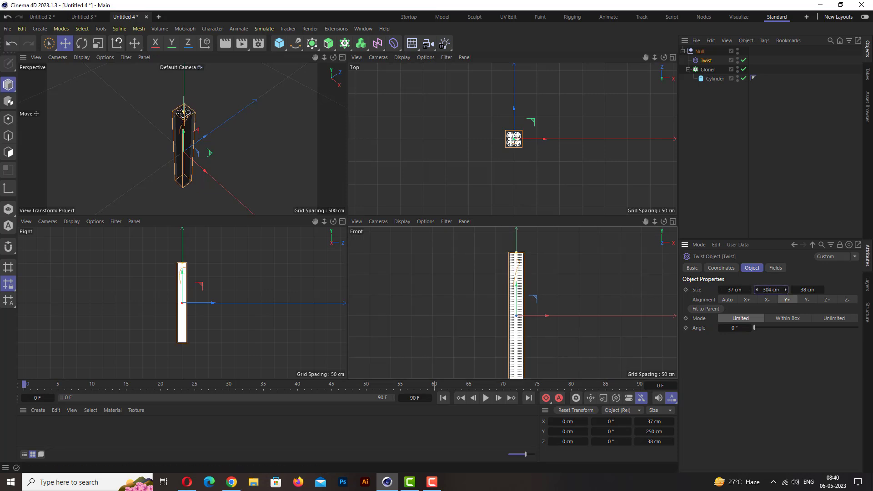
left_click(343, 58)
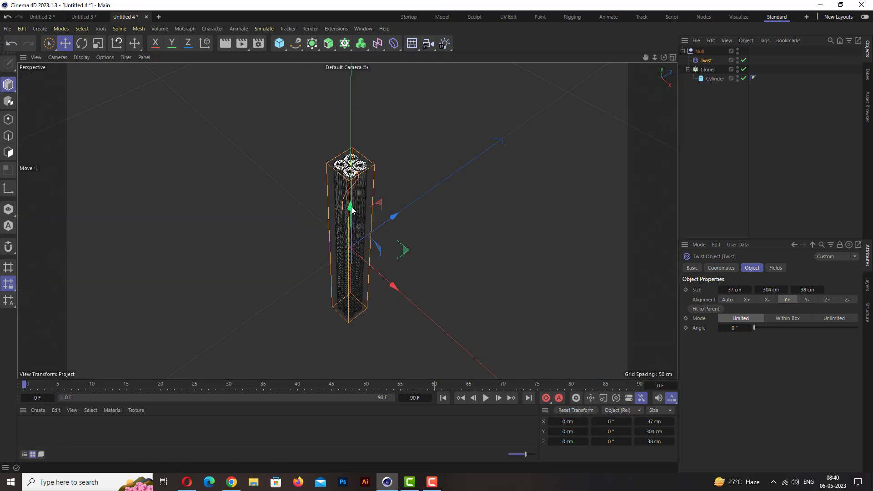
Set the Twist deformer's angle to 1800° and inspect the twisted strands along their length.
scroll(348, 217, "up", 2)
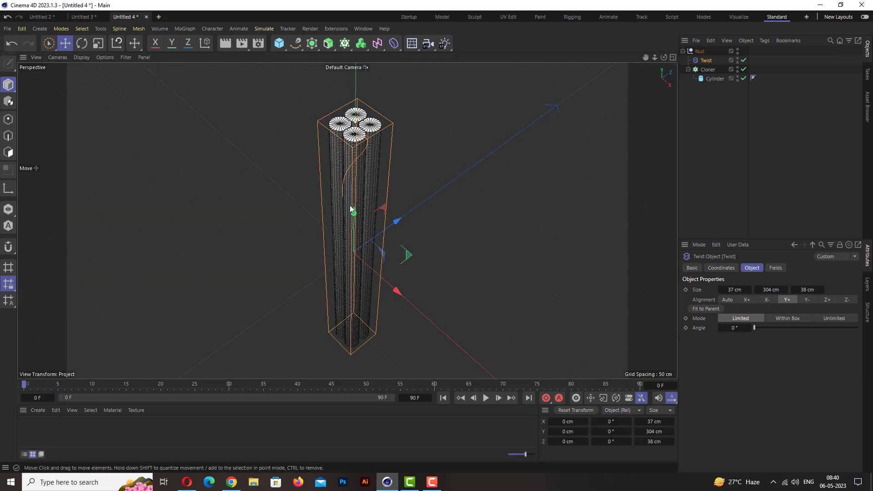
left_click(720, 327)
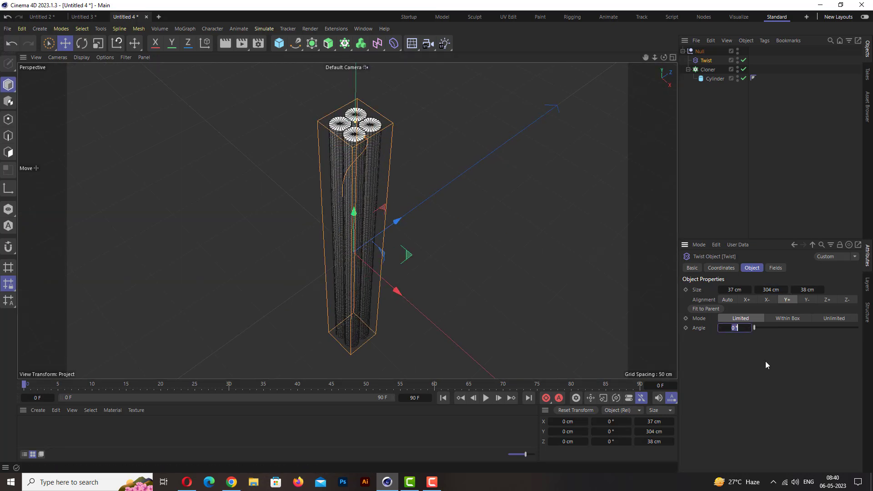
type("1800")
key("Return")
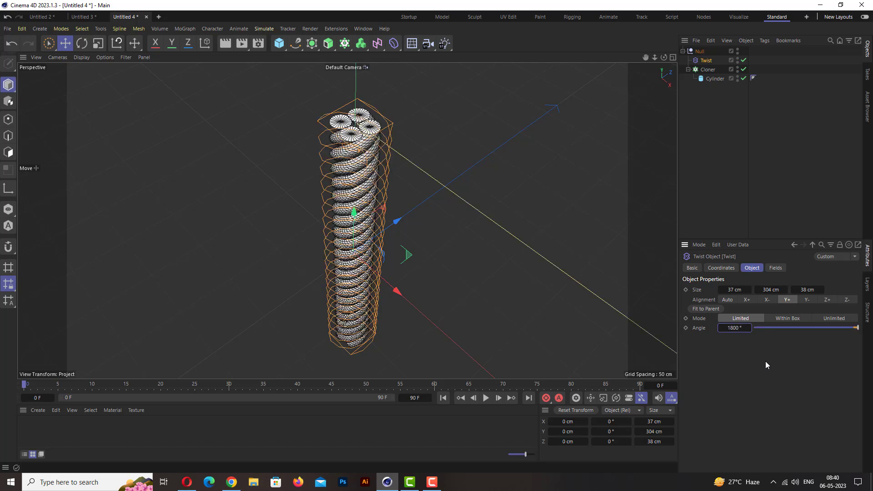
scroll(332, 196, "down", 1)
scroll(332, 197, "up", 2)
scroll(339, 205, "up", 2)
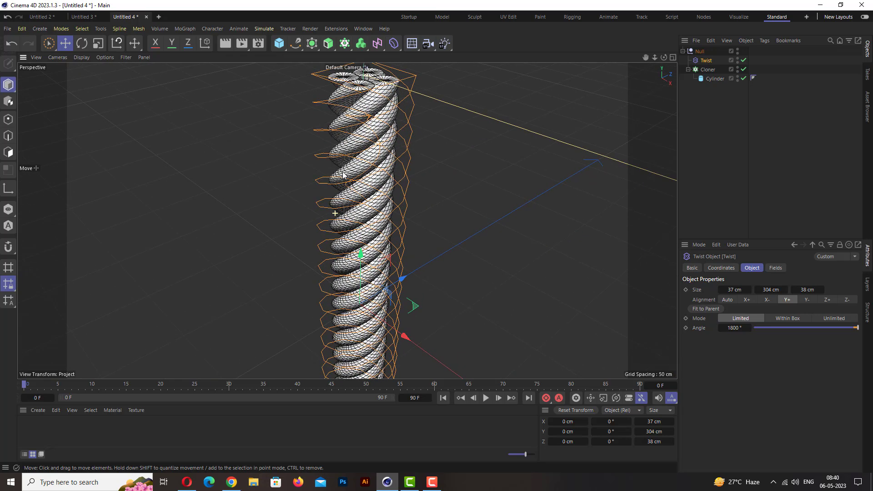
scroll(343, 185, "down", 2)
scroll(328, 249, "down", 4)
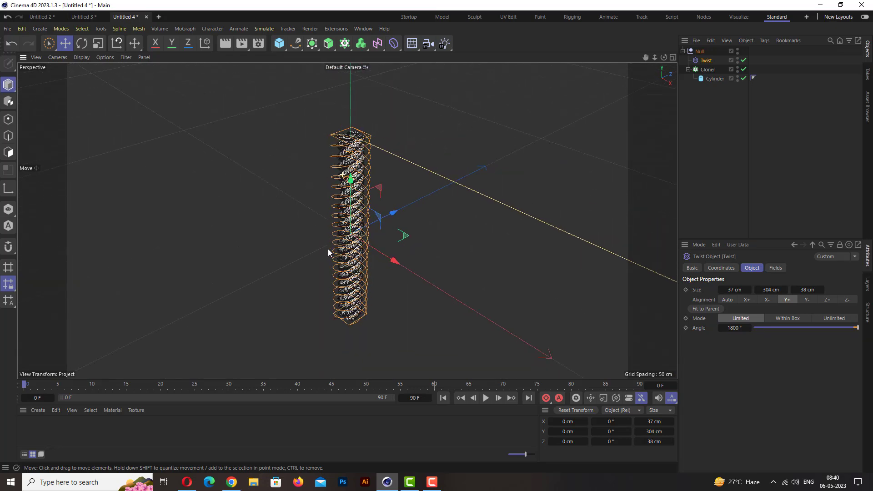
scroll(328, 249, "up", 1)
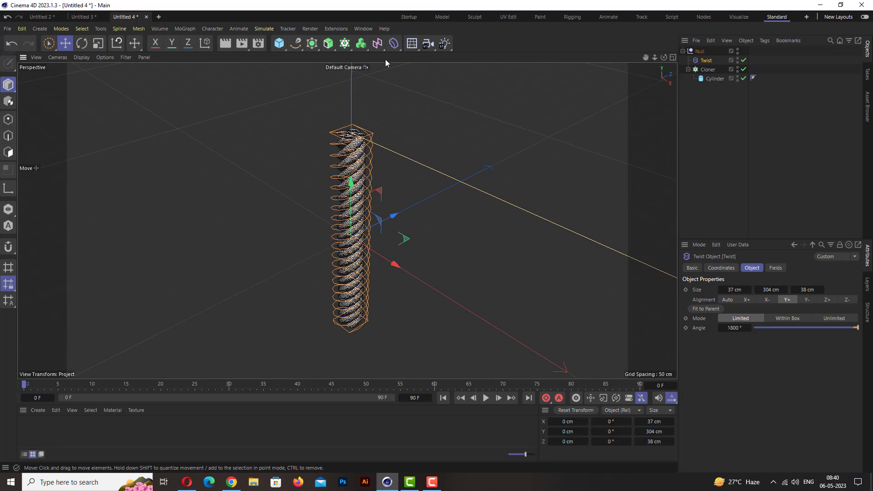
Add a Bend deformer, group it with the Twist, Cloner and cylinder under a new null, and expand that group.
left_click(394, 43)
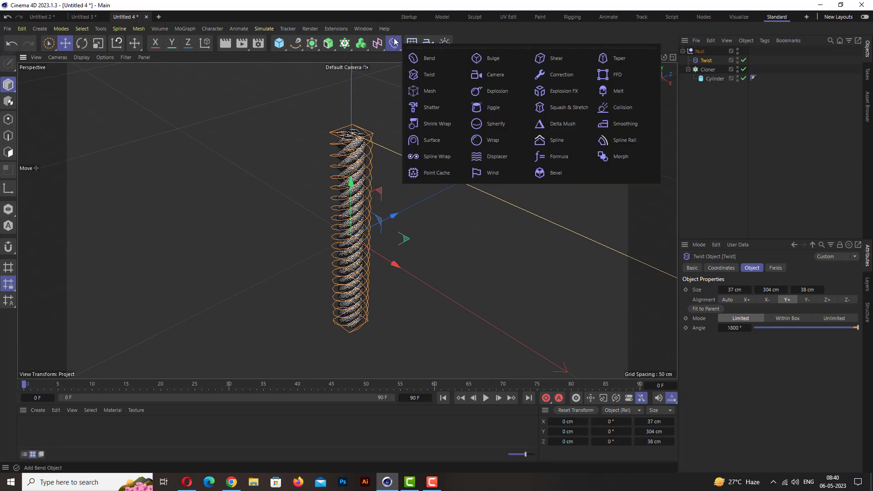
left_click(427, 59)
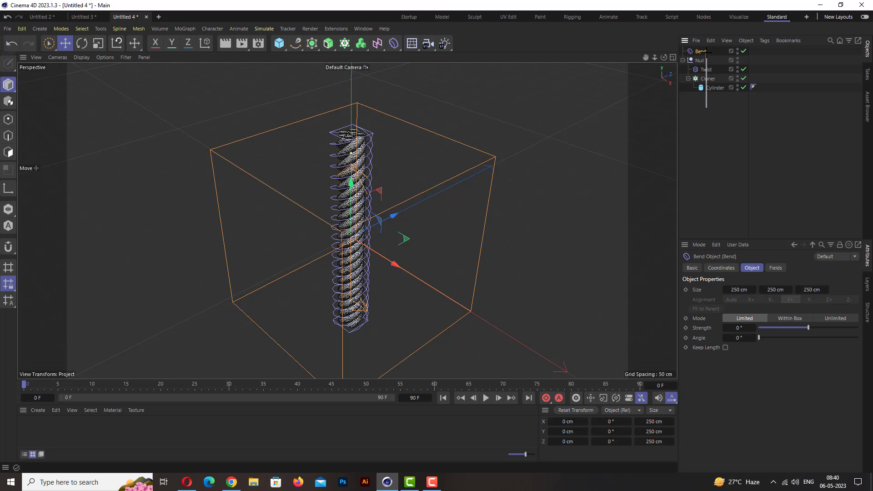
left_click_drag(707, 52, 707, 54)
right_click(706, 76)
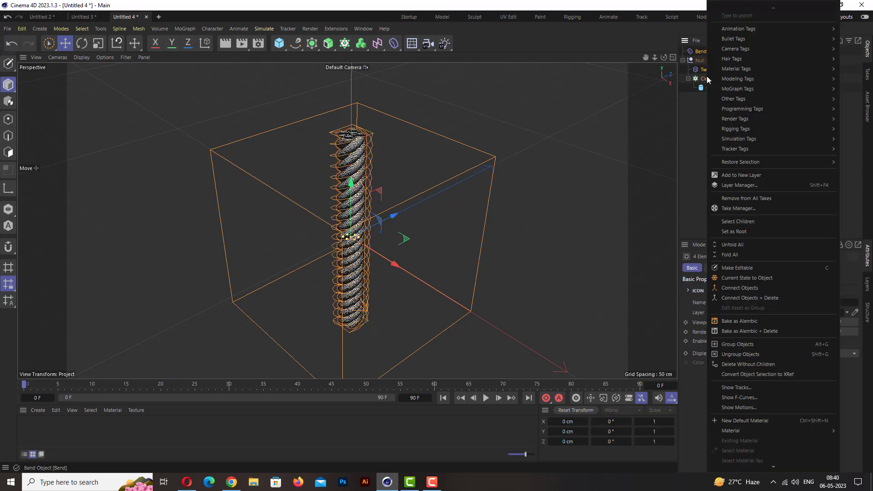
left_click(739, 344)
left_click(682, 51)
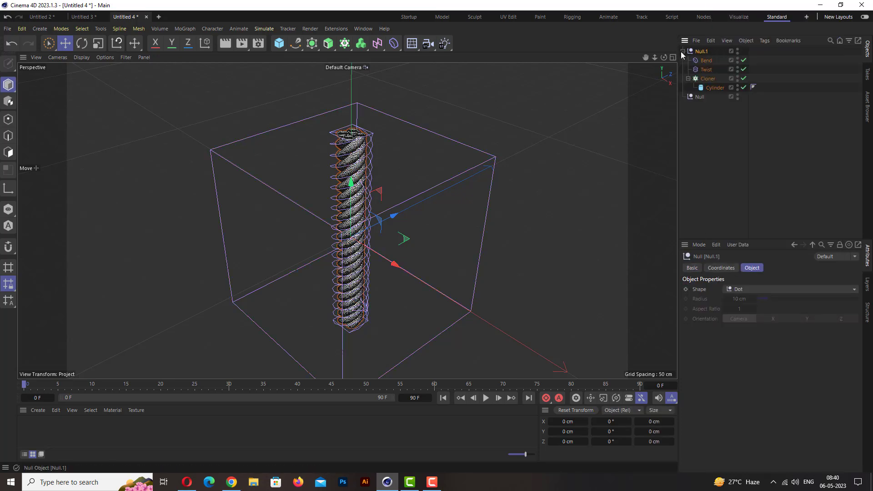
Move the Bend deformer out of the new group to the top level and place the empty null above it.
left_click(699, 97)
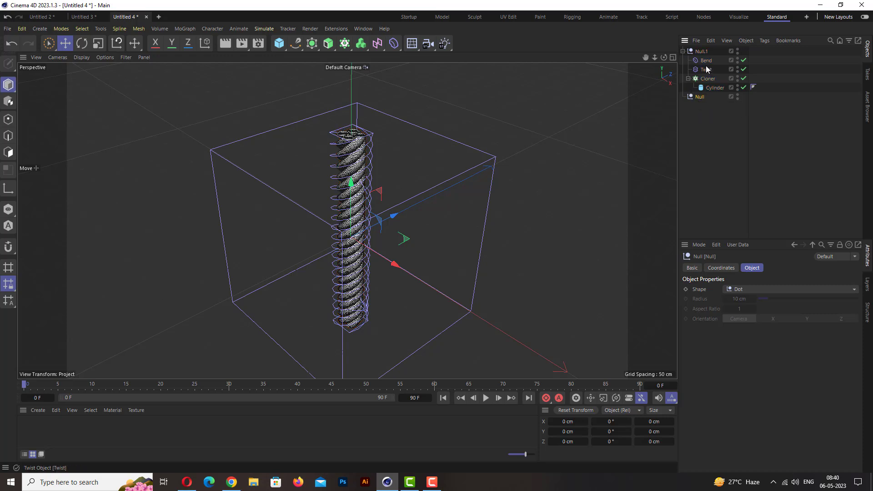
mouse_move(705, 53)
left_mouse_down()
mouse_move(704, 81)
mouse_move(700, 54)
mouse_move(704, 61)
left_mouse_up()
left_click_drag(704, 98, 705, 59)
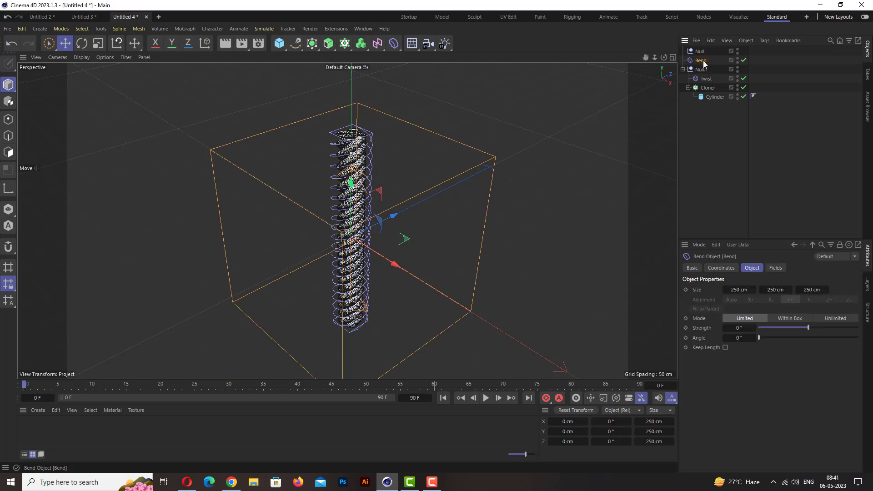
Fit the Bend deformer's box around the twisted rope with a size of 53 × 304 × 60 cm, using the four-view layout.
left_click(673, 57)
left_click_drag(754, 290, 664, 290)
left_click_drag(813, 290, 648, 291)
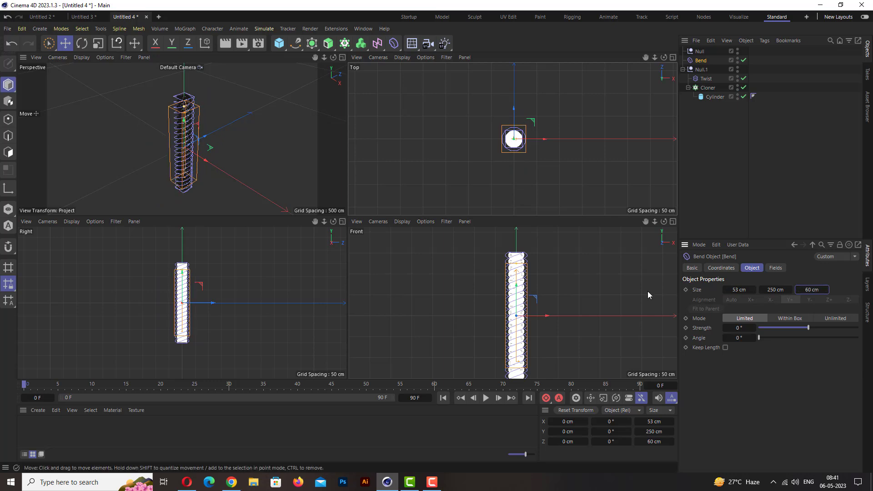
left_click_drag(773, 290, 800, 290)
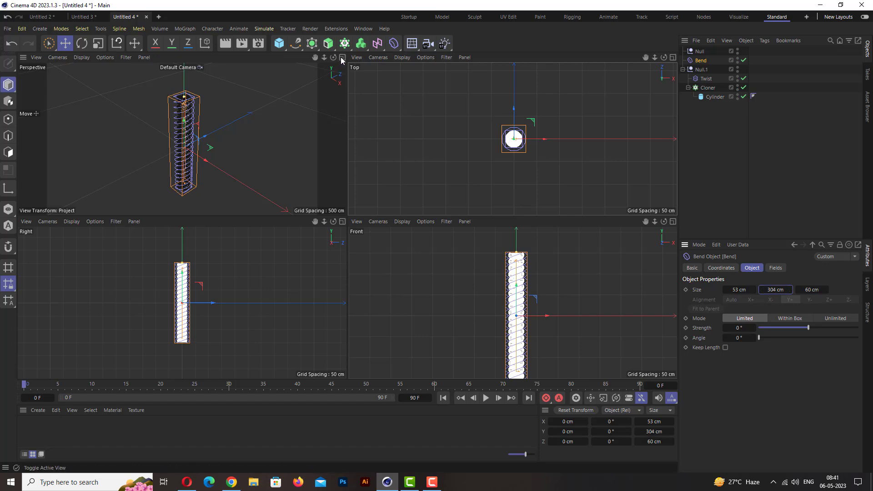
left_click(342, 58)
middle_click_drag(364, 232, 365, 221, "alt")
right_click_drag(365, 221, 365, 162, "alt")
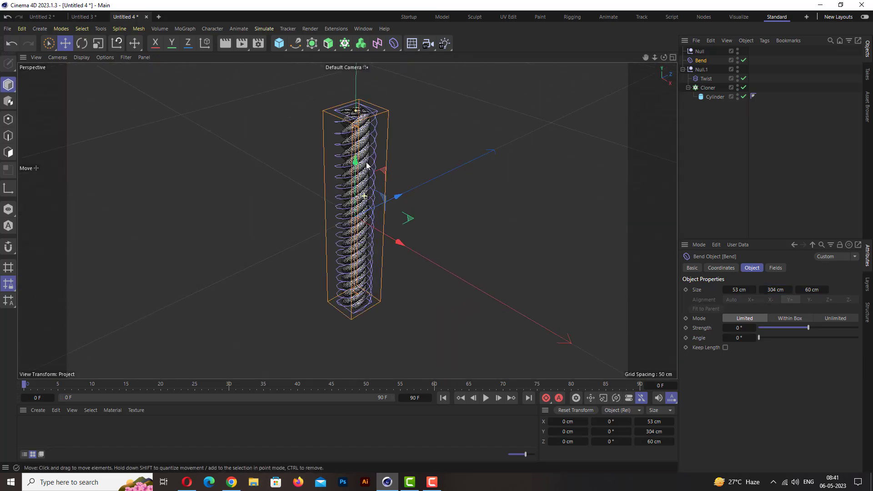
left_click_drag(365, 212, 400, 220, "alt")
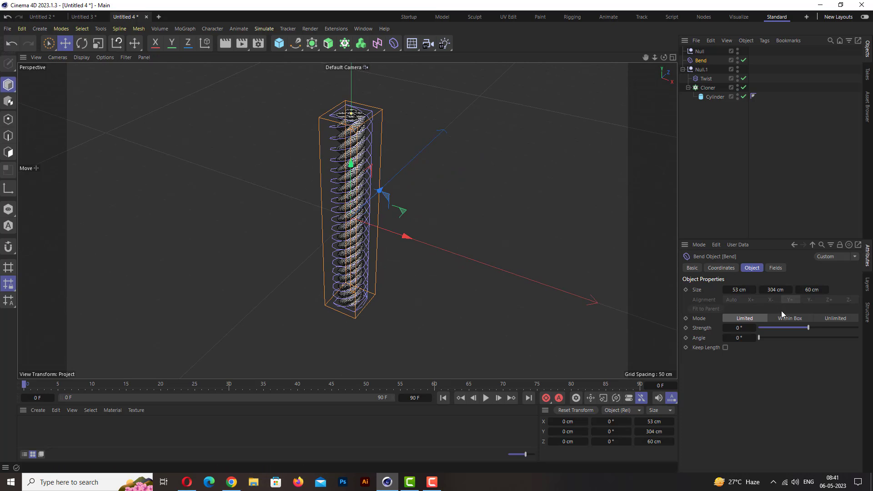
Set the Bend deformer's strength to 208° and nest both the Bend and the rope's null under the empty top-level null.
left_click(744, 336)
key("ctrl+z")
left_click_drag(738, 328, 835, 328)
left_click_drag(700, 61, 705, 58)
left_click_drag(707, 96, 706, 56)
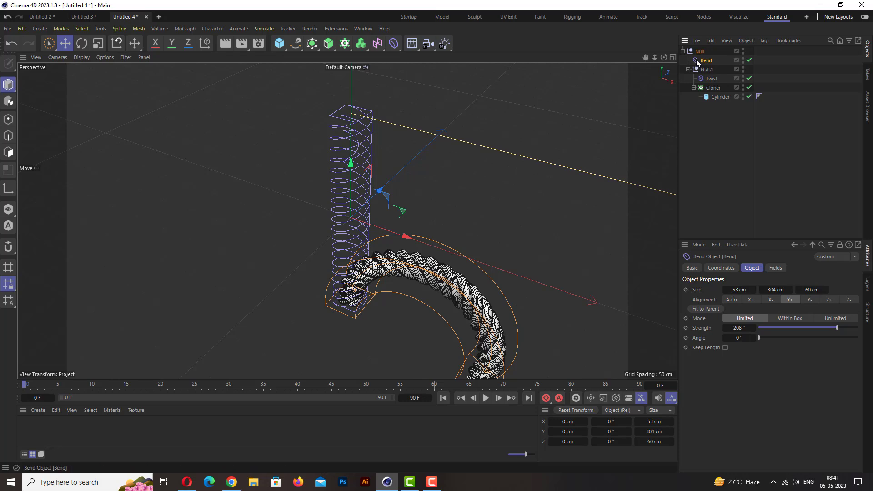
Increase the Bend deformer's strength to 359° to curl the rope into a ring.
scroll(417, 212, "down", 3)
middle_click_drag(416, 200, 409, 160, "alt")
scroll(410, 230, "up", 3)
left_click_drag(410, 244, 489, 203, "alt")
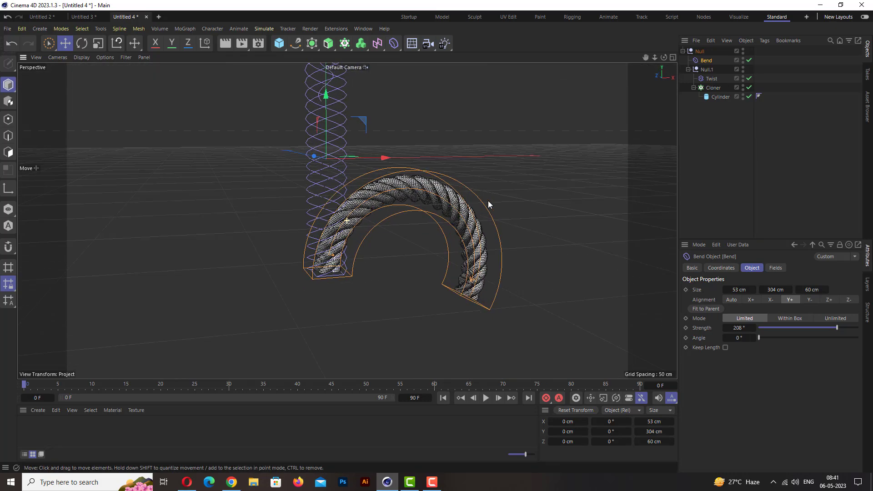
mouse_move(745, 333)
left_mouse_down()
mouse_move(801, 332)
mouse_move(745, 331)
left_mouse_up()
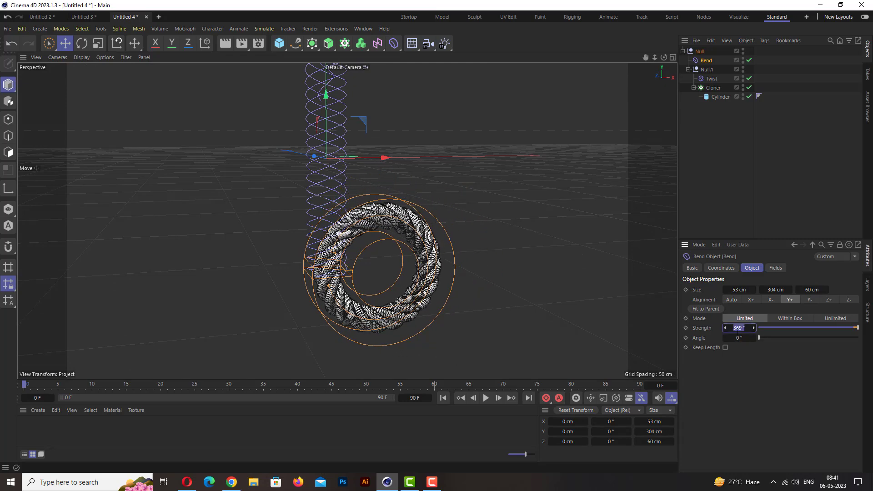
left_click(726, 328)
left_click(726, 328)
left_click(726, 328)
left_click(726, 329)
left_click(726, 328)
left_click(725, 328)
left_click(726, 329)
left_click(726, 329)
left_click(726, 328)
left_click(726, 328)
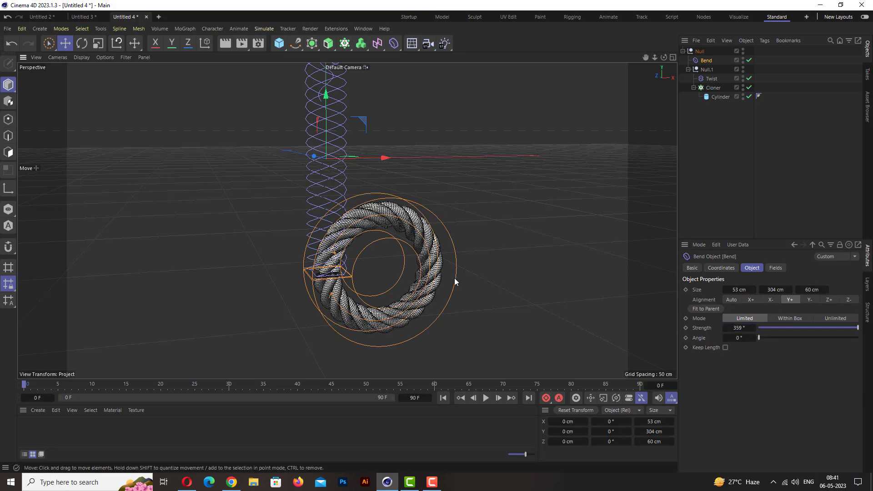
Check the seam where the rope ends meet and set the Bend strength to 360°.
scroll(389, 263, "up", 5)
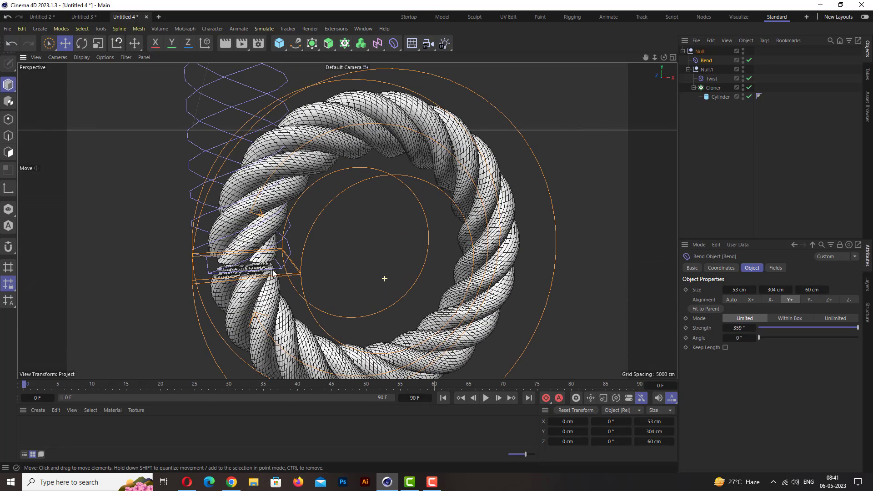
scroll(273, 272, "up", 4)
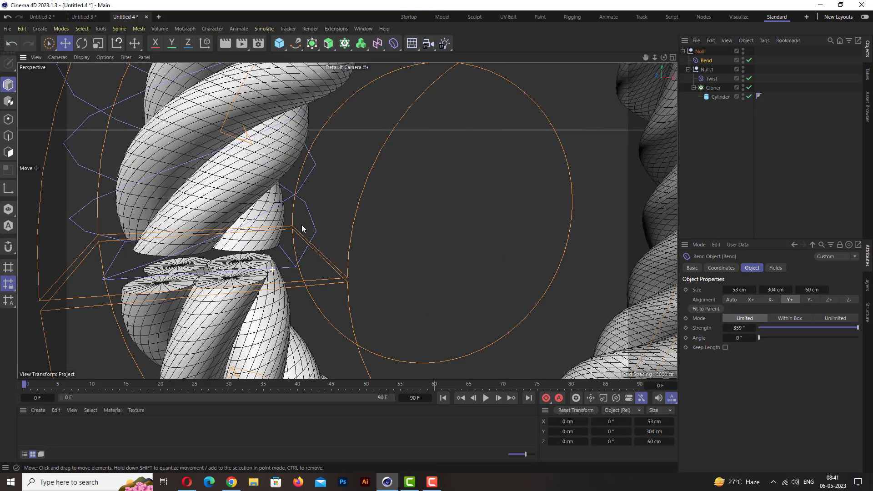
left_click(753, 329)
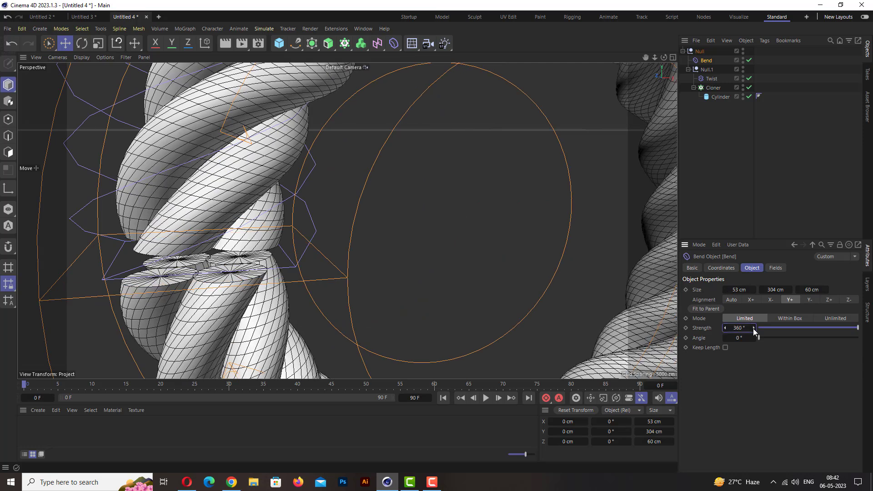
Set the cylinder's height to 304 cm to close the gap between the rope ends, and frame the whole ring.
left_click(721, 97)
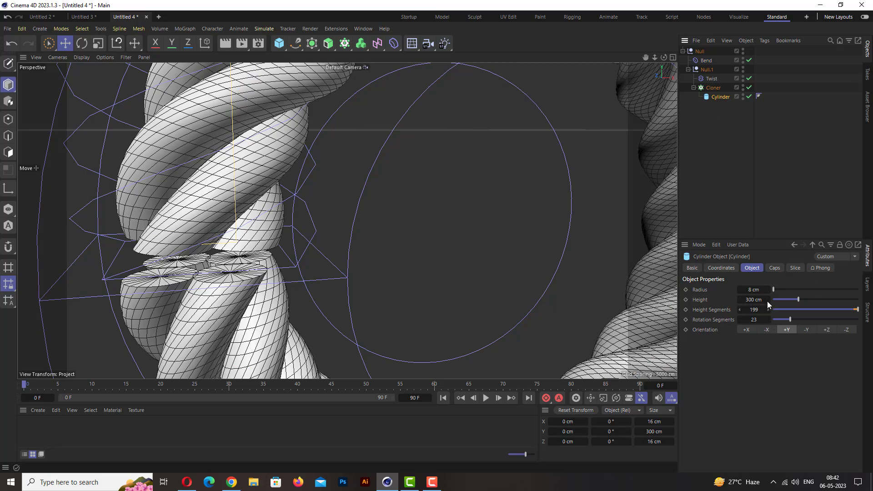
left_click(769, 300)
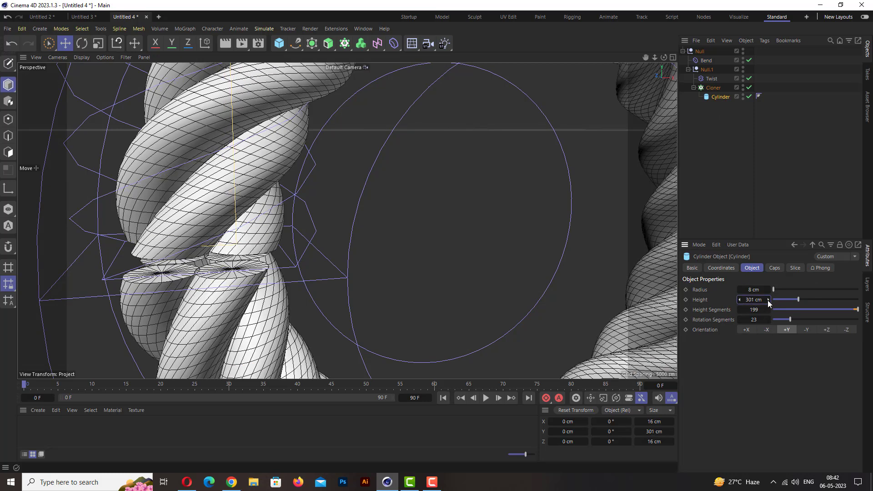
left_click(769, 300)
left_click(768, 299)
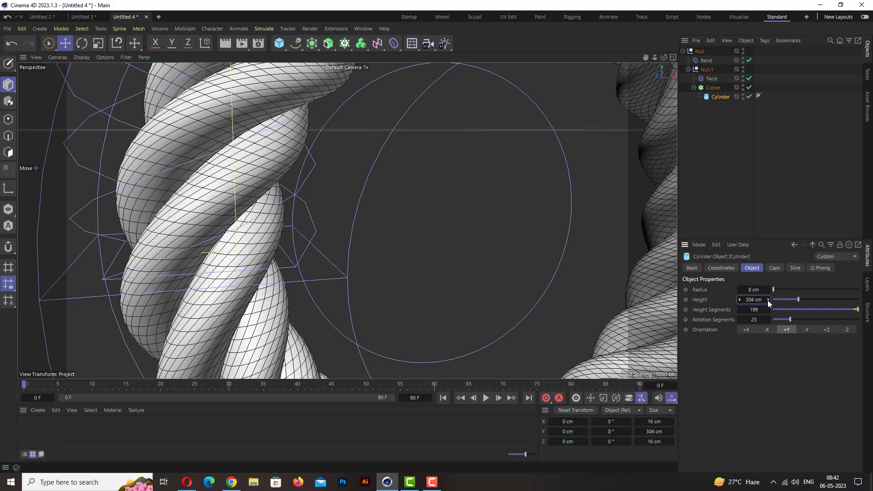
scroll(313, 172, "down", 4)
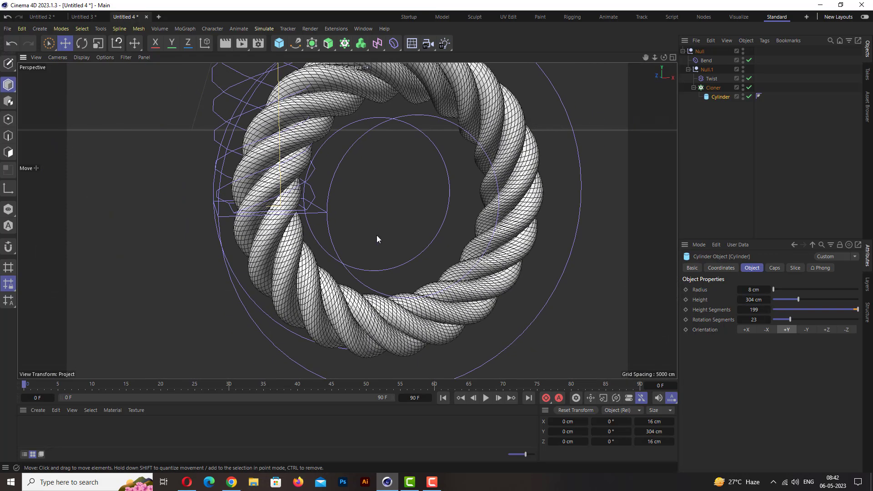
scroll(380, 230, "down", 5)
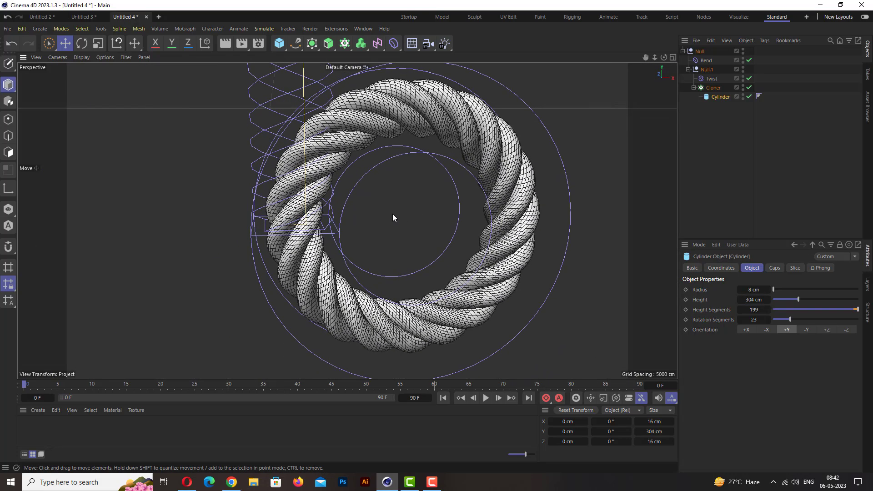
middle_click_drag(402, 212, 370, 218)
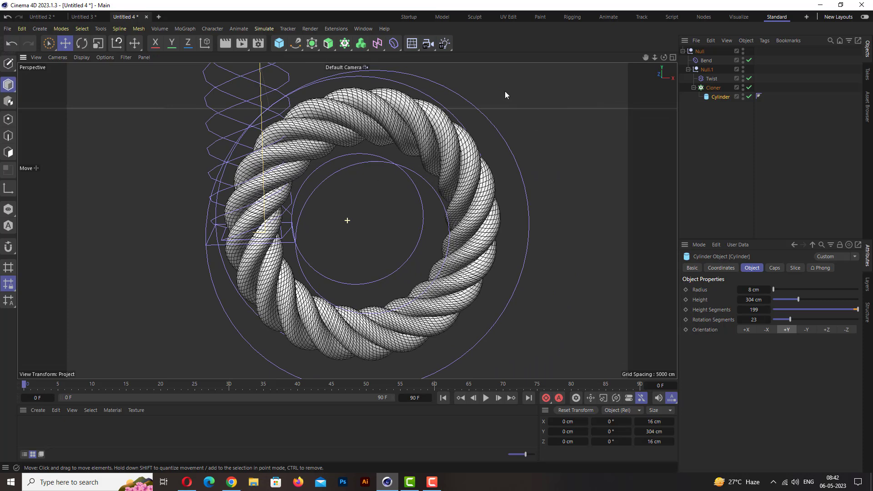
Add Ambient Occlusion to the render settings with a contrast of 4%, and render the rope ring in the viewport.
left_click(258, 44)
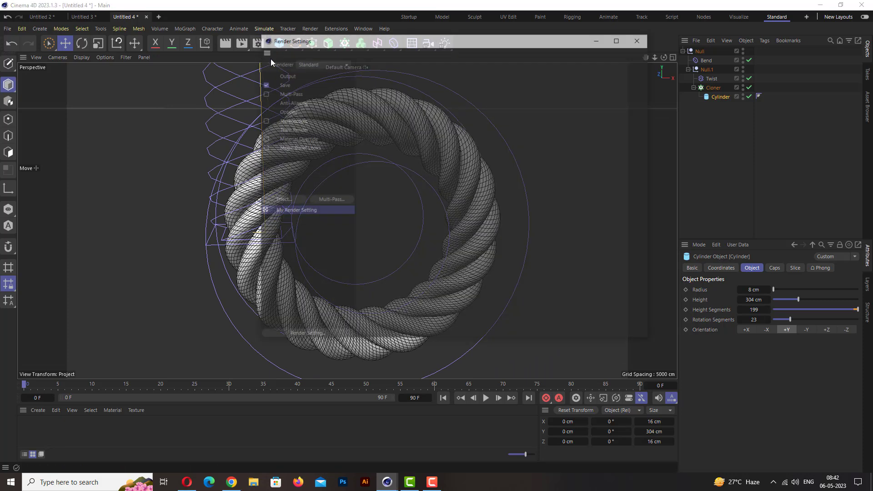
left_click(289, 201)
left_click(325, 216)
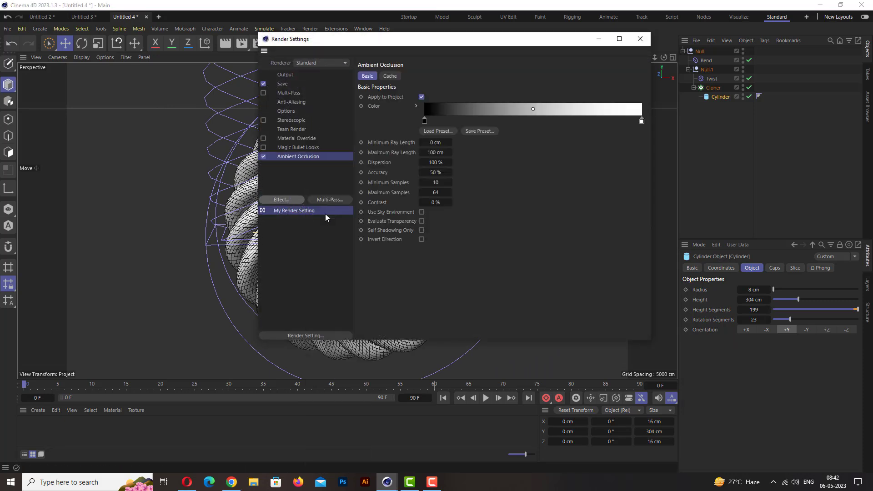
left_click(433, 202)
type("4")
key("Return")
left_click(642, 40)
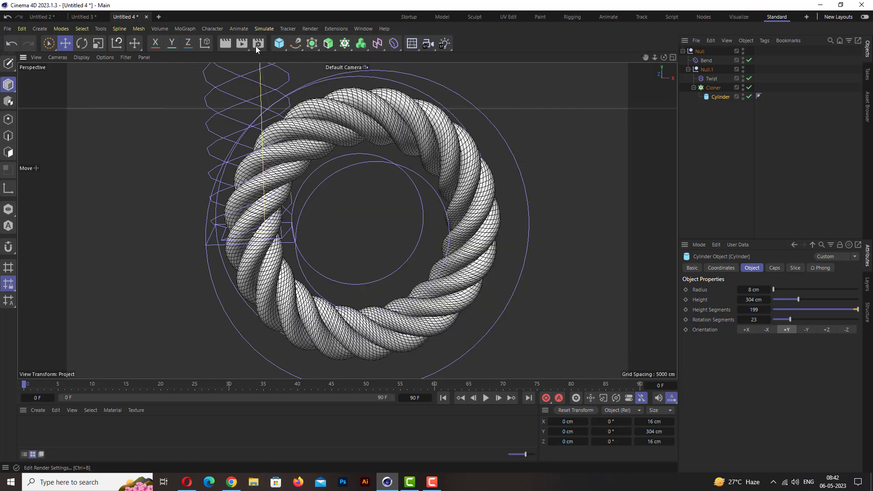
left_click(226, 44)
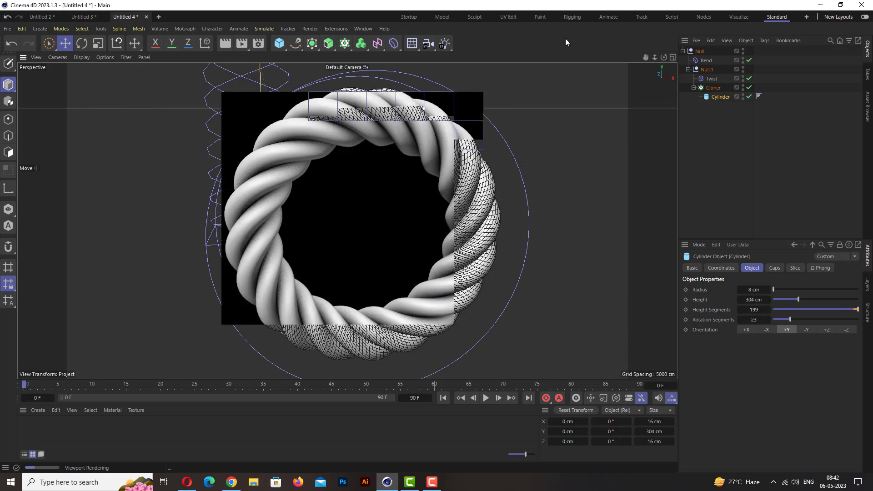